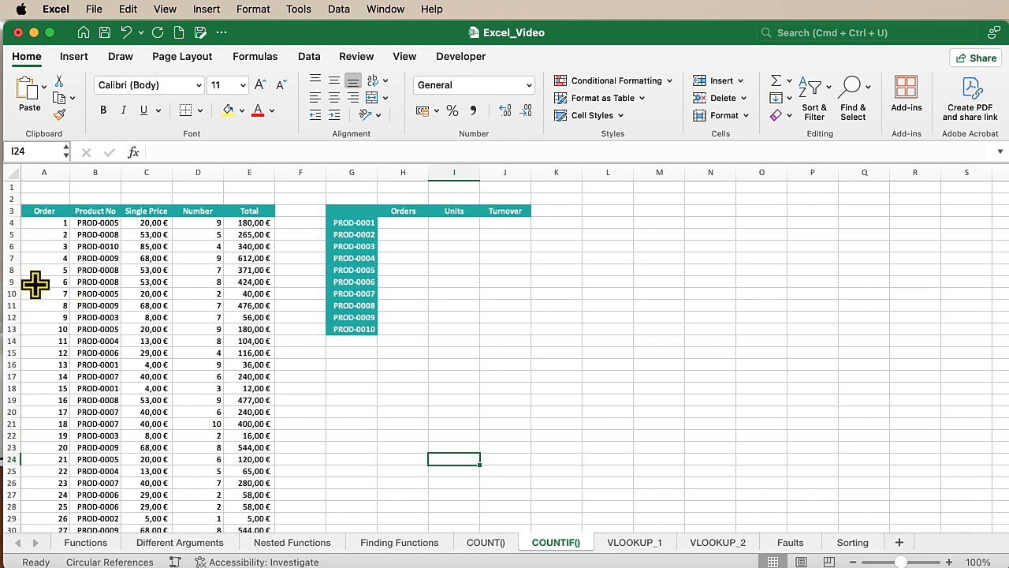
pyautogui.click(100, 223)
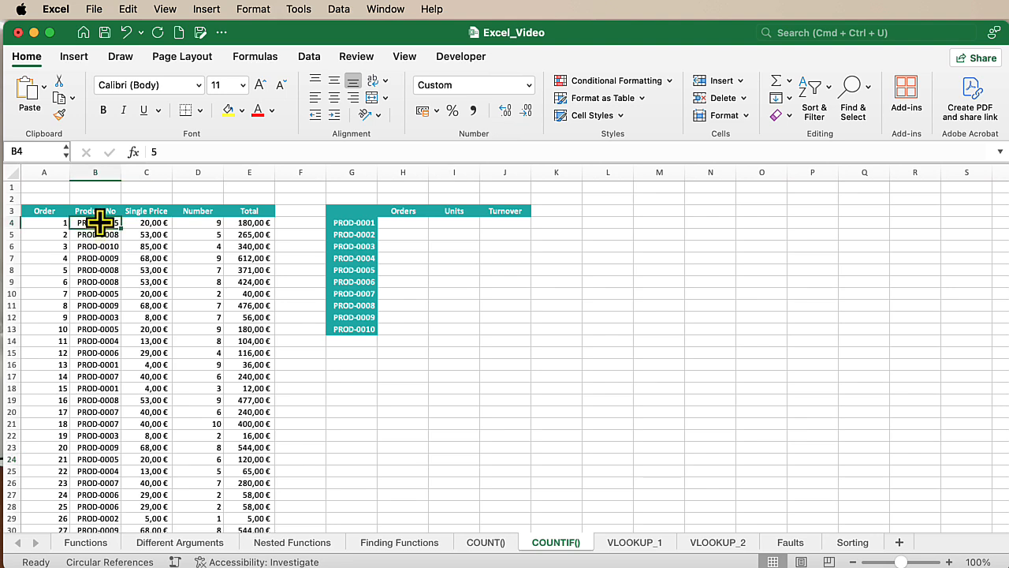
pyautogui.click(100, 234)
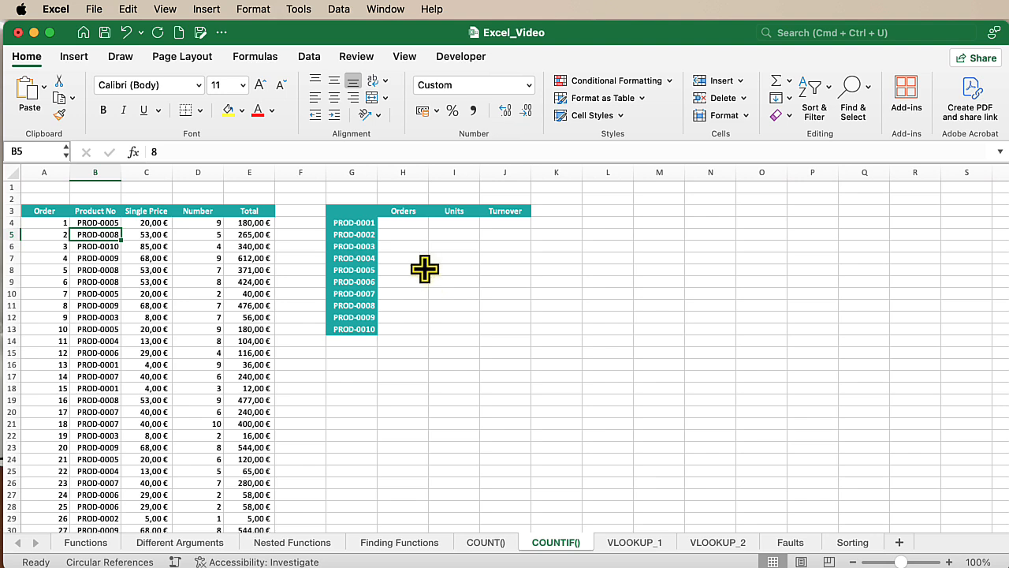
# Enter =COUNTIF(B:B;G4) in H4 to count the orders of PROD-0001 and fill it down the Orders column to H13.
pyautogui.click(403, 224)
pyautogui.write('=')
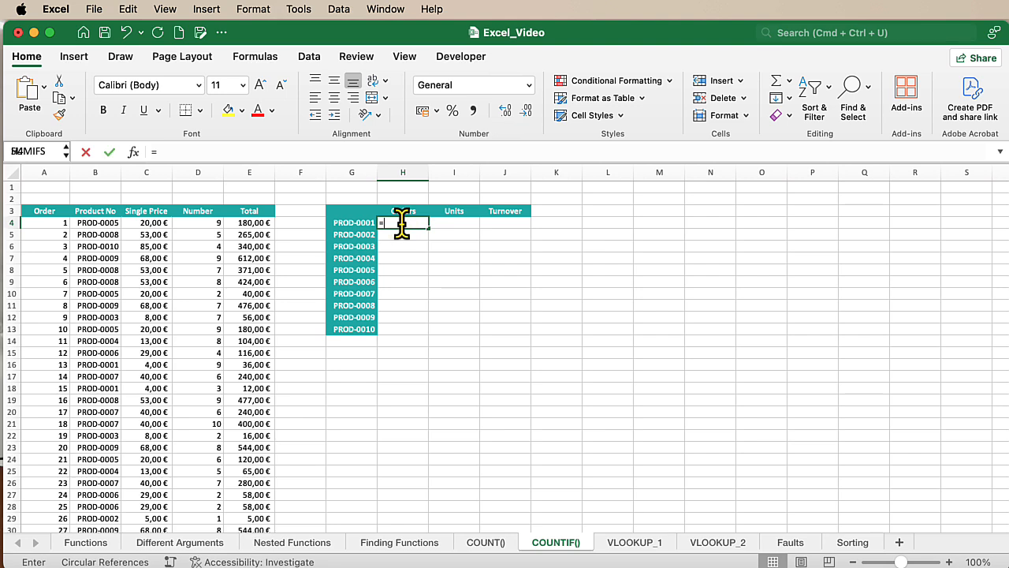
pyautogui.write('COUNT(F')
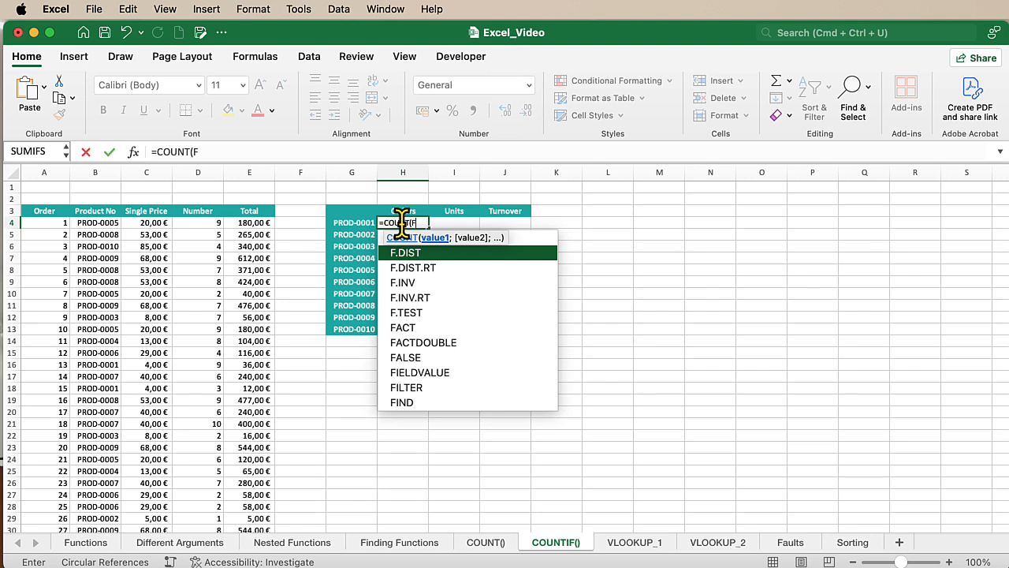
pyautogui.write('(')
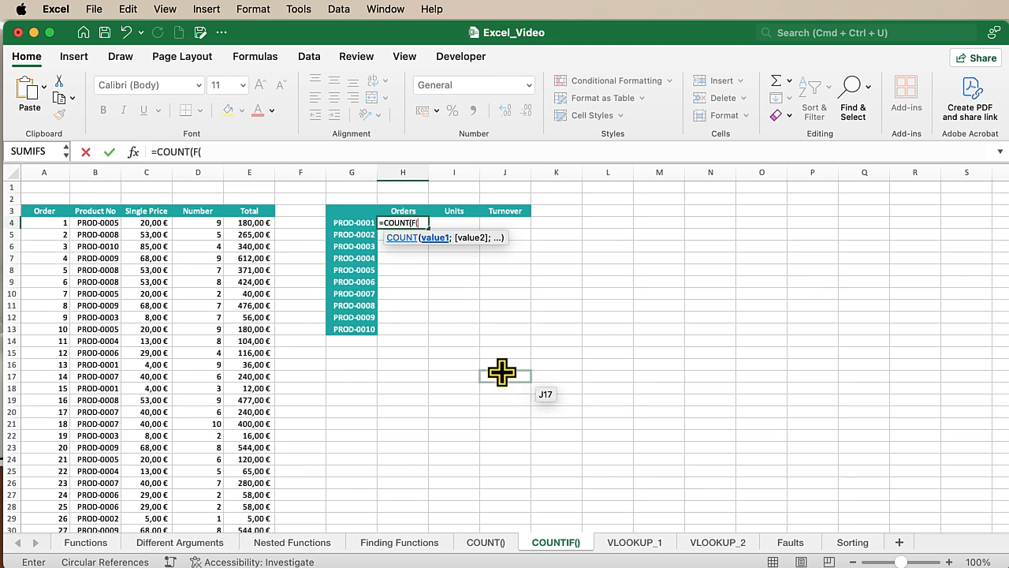
pyautogui.press('BackSpace')
pyautogui.press('BackSpace')
pyautogui.press('BackSpace')
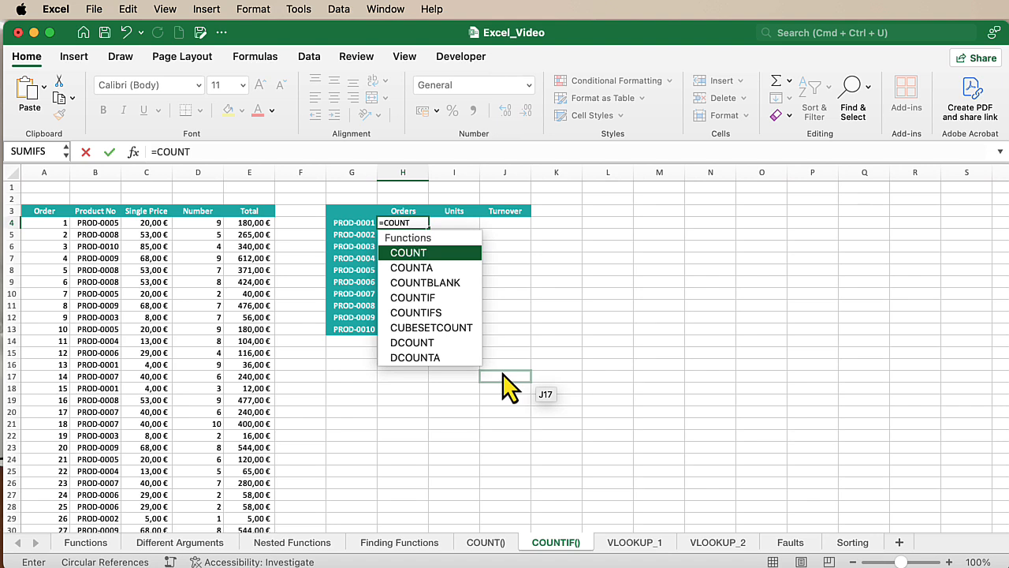
pyautogui.write('IF(')
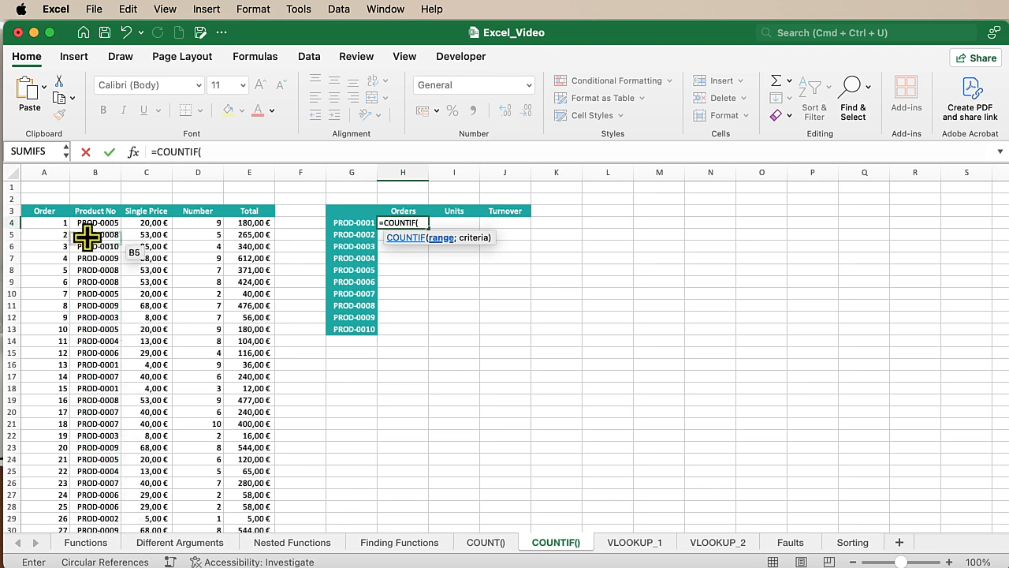
pyautogui.click(90, 172)
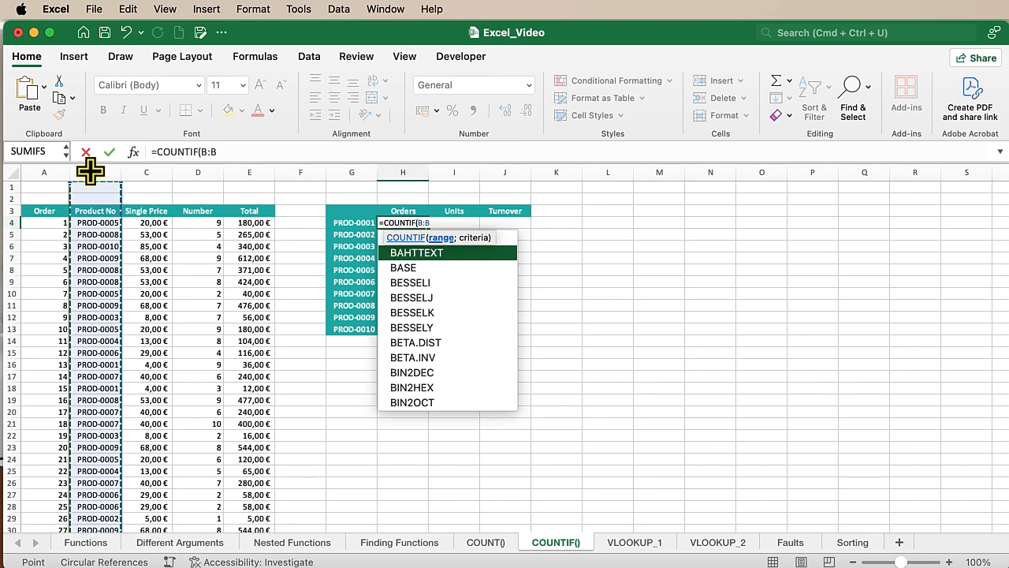
pyautogui.write(';')
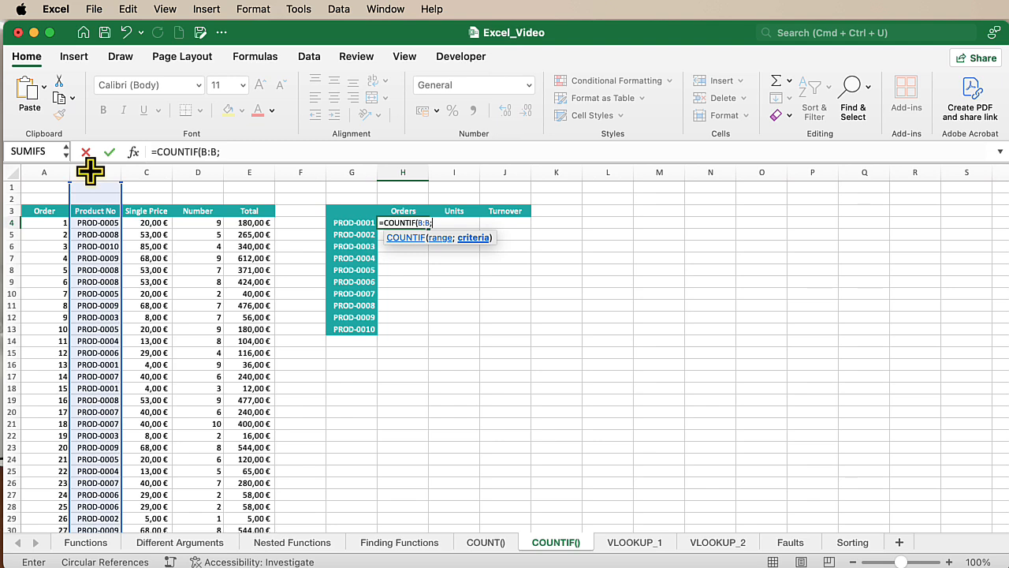
pyautogui.click(353, 224)
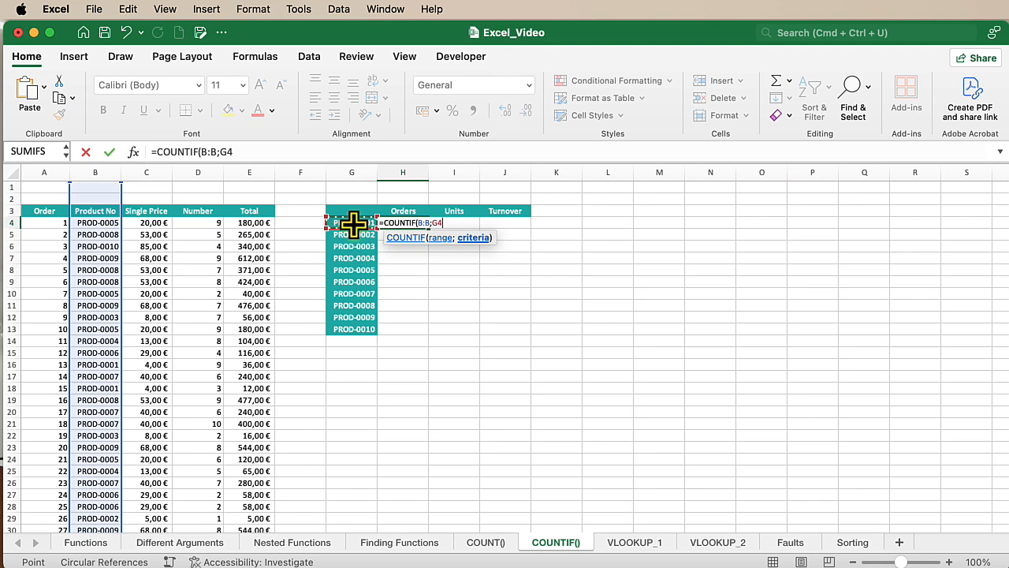
pyautogui.write(')')
pyautogui.press('Return')
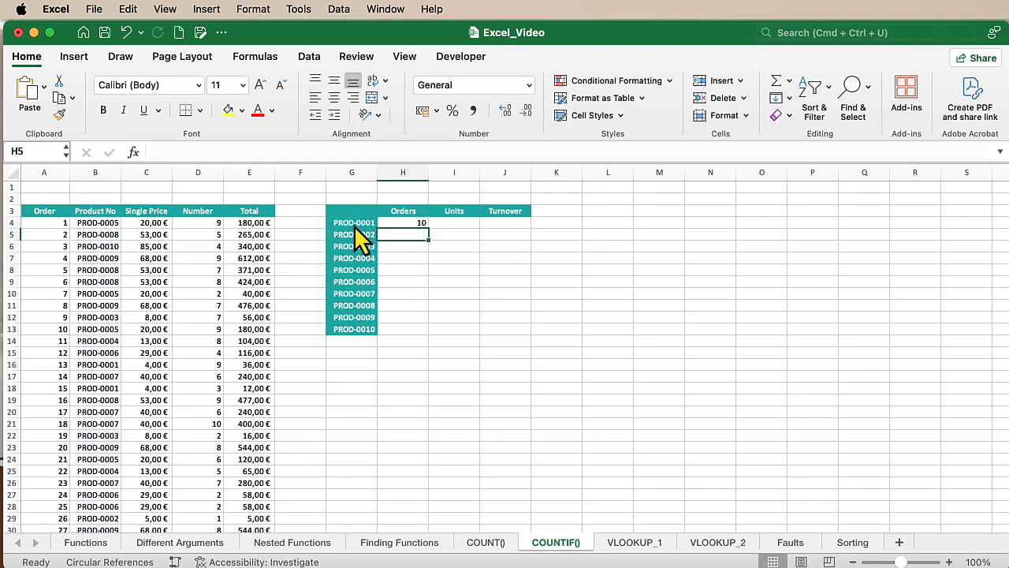
pyautogui.click(410, 225)
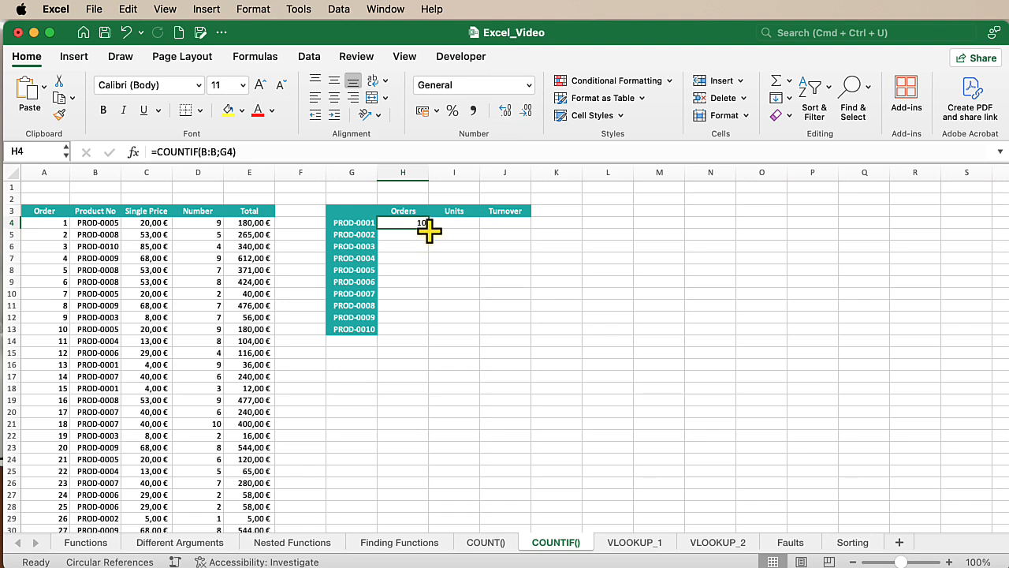
pyautogui.doubleClick(428, 229)
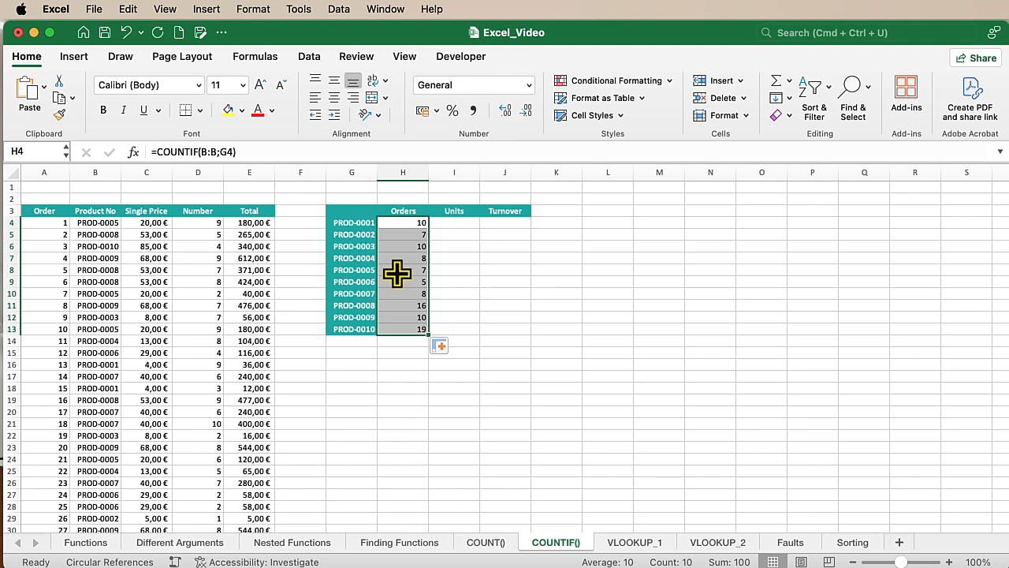
# Enter =SUMIF(B:B;G4;D:D) in I4 to add up the units ordered of PROD-0001.
pyautogui.click(453, 226)
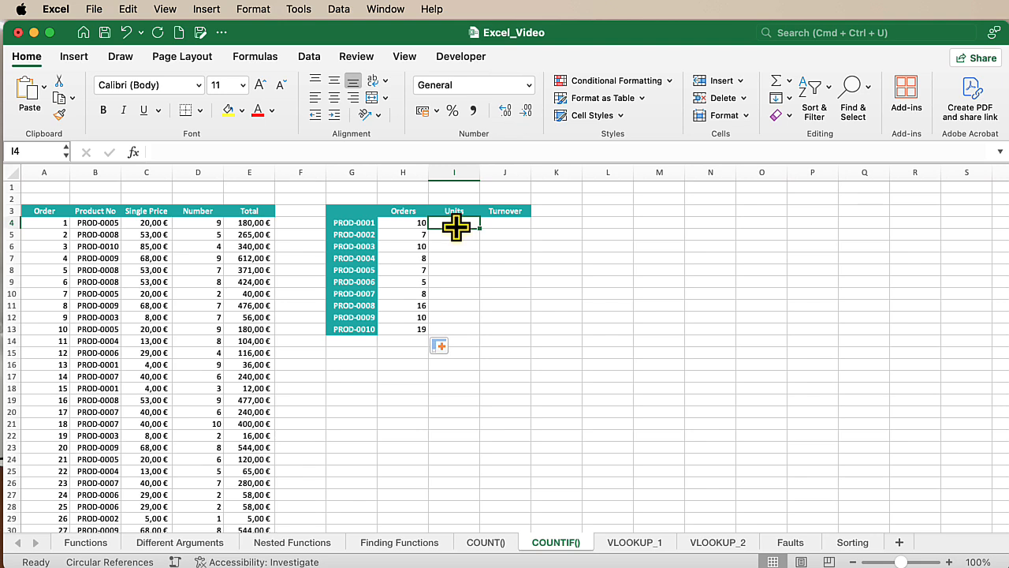
pyautogui.write('=SUMIF')
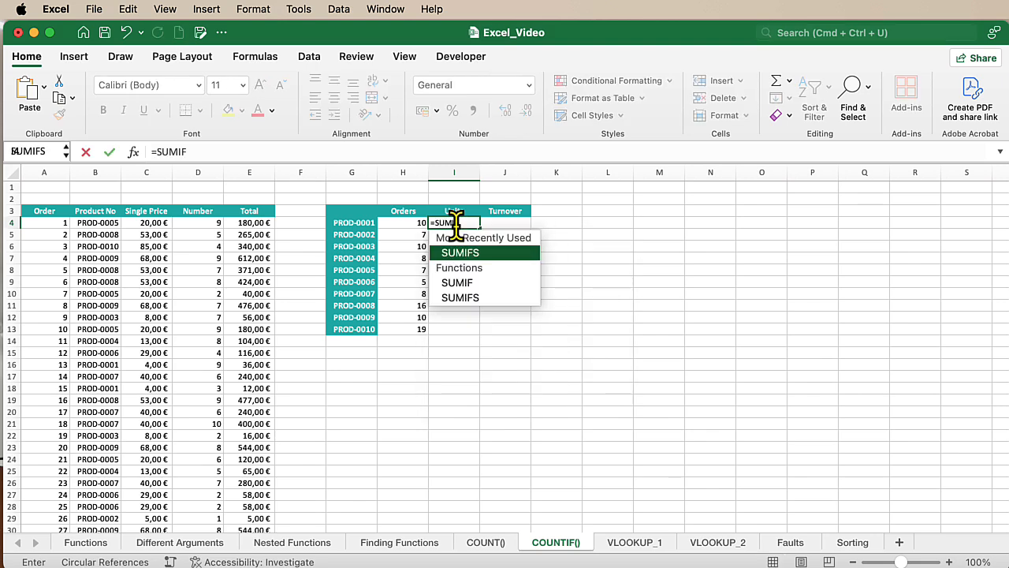
pyautogui.write('(')
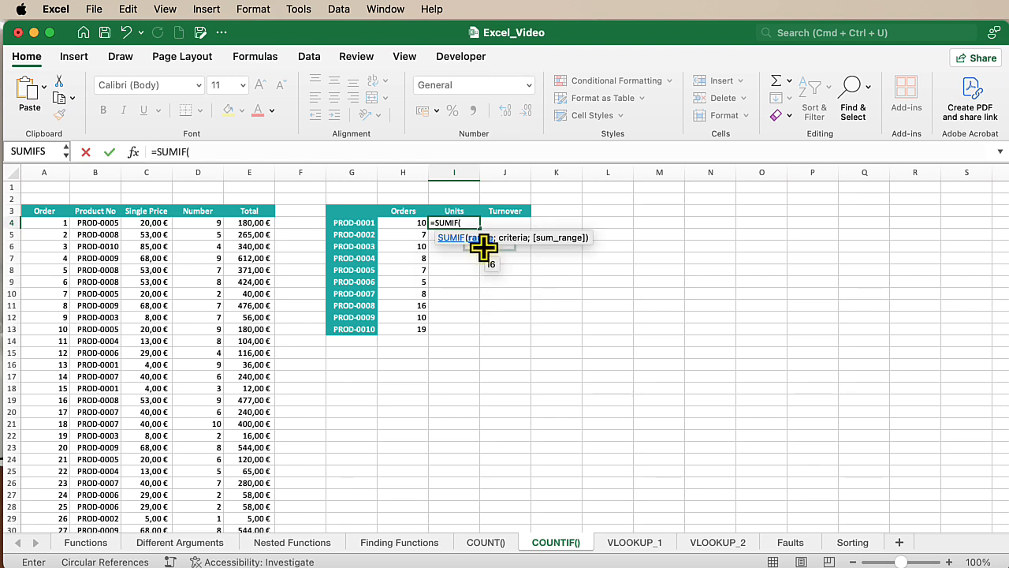
pyautogui.moveTo(476, 249); pyautogui.dragTo(540, 246)
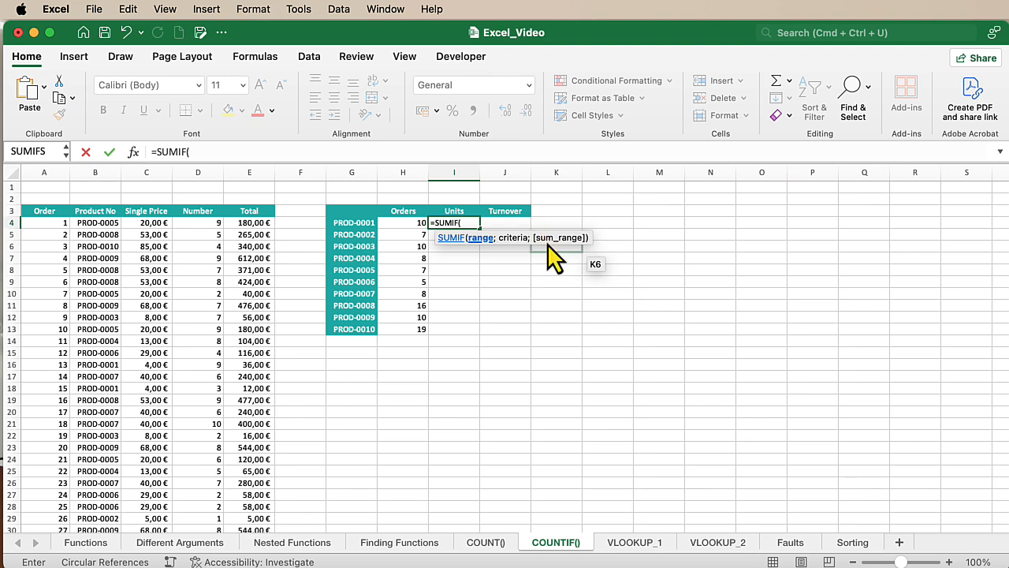
pyautogui.moveTo(547, 244); pyautogui.dragTo(481, 246)
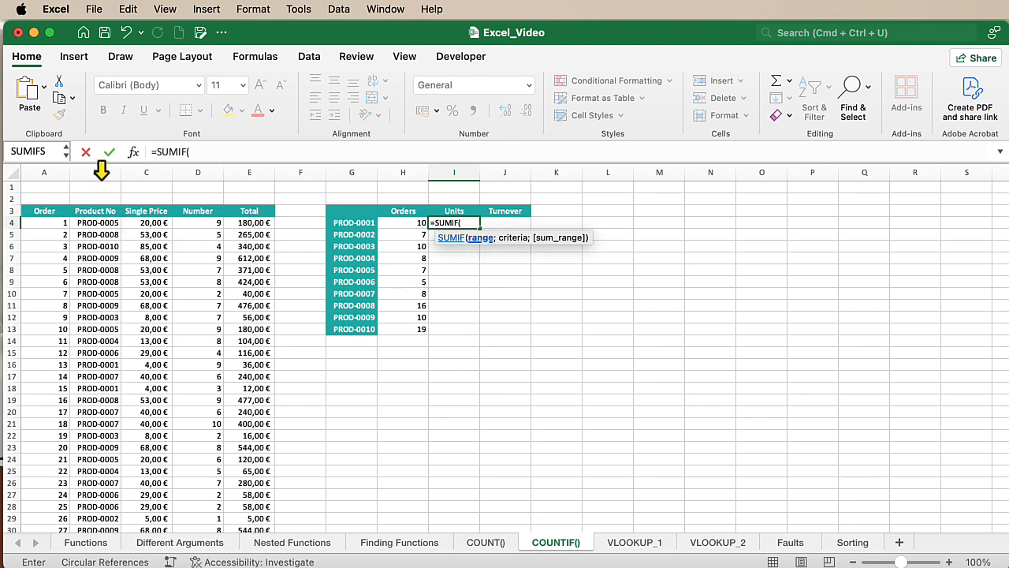
pyautogui.click(101, 171)
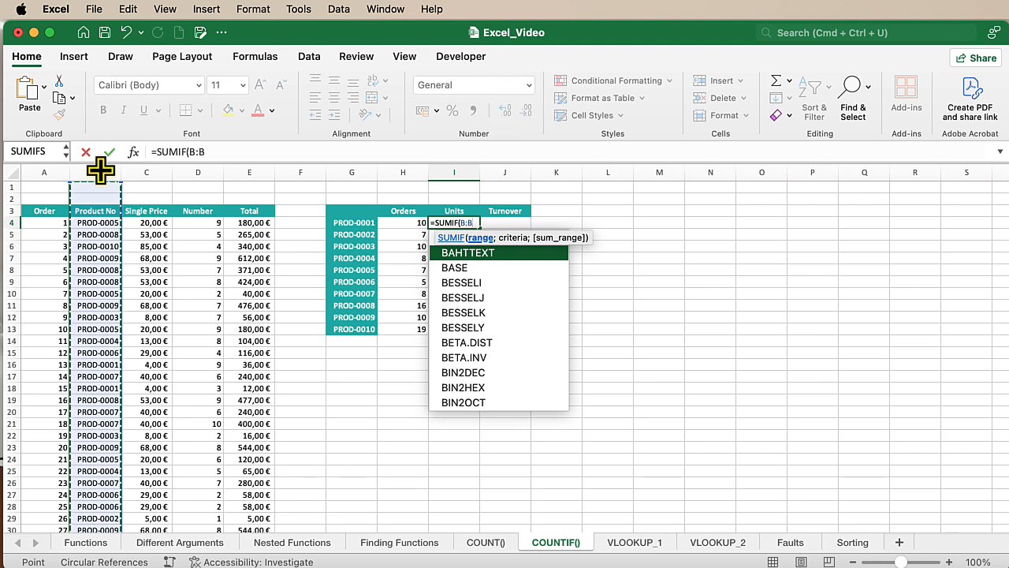
pyautogui.write(';')
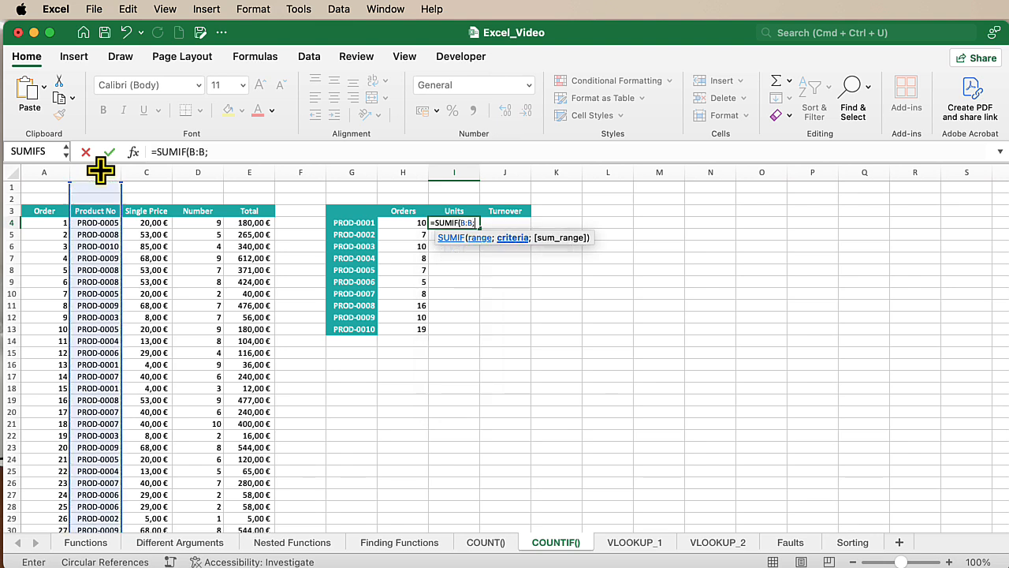
pyautogui.click(359, 225)
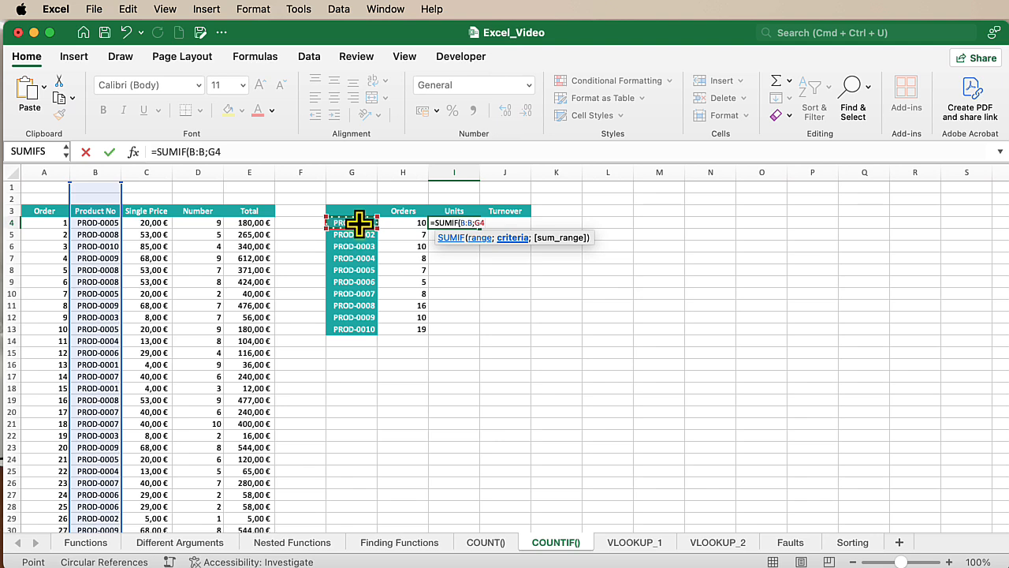
pyautogui.write(';')
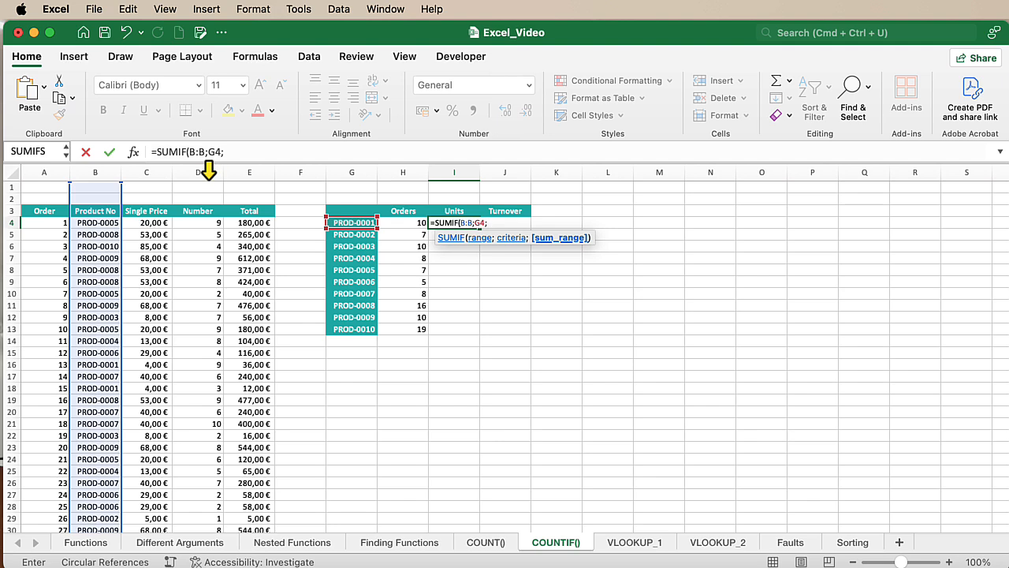
pyautogui.click(208, 171)
pyautogui.write(')')
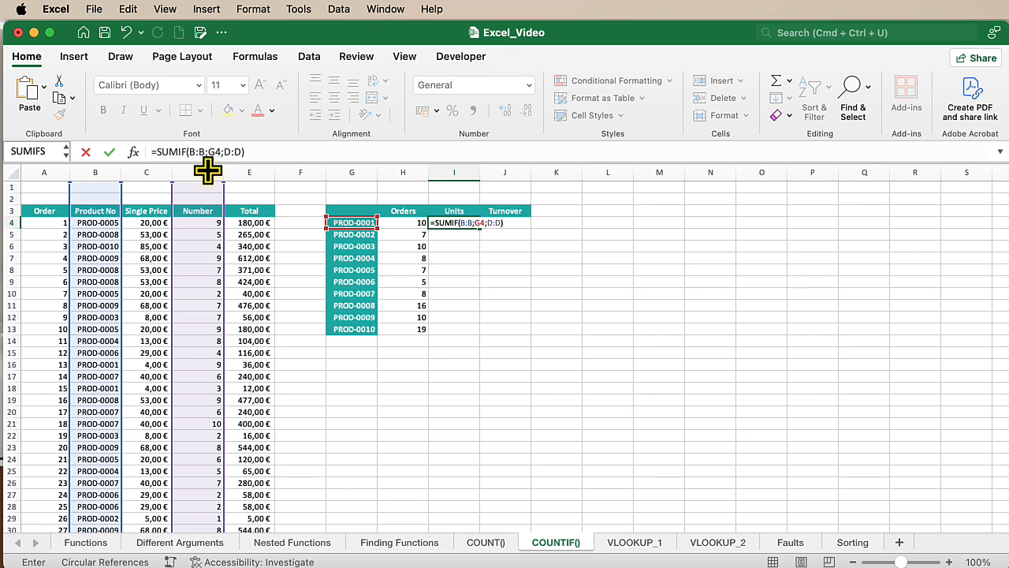
pyautogui.press('Return')
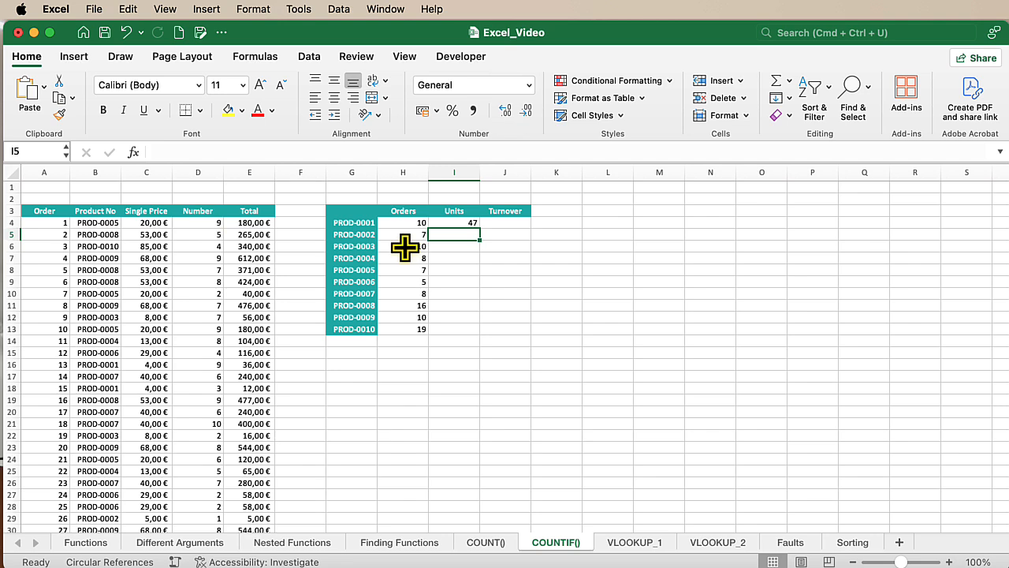
# Fill the SUMIF formula from I4 down the Units column to I13.
pyautogui.click(473, 225)
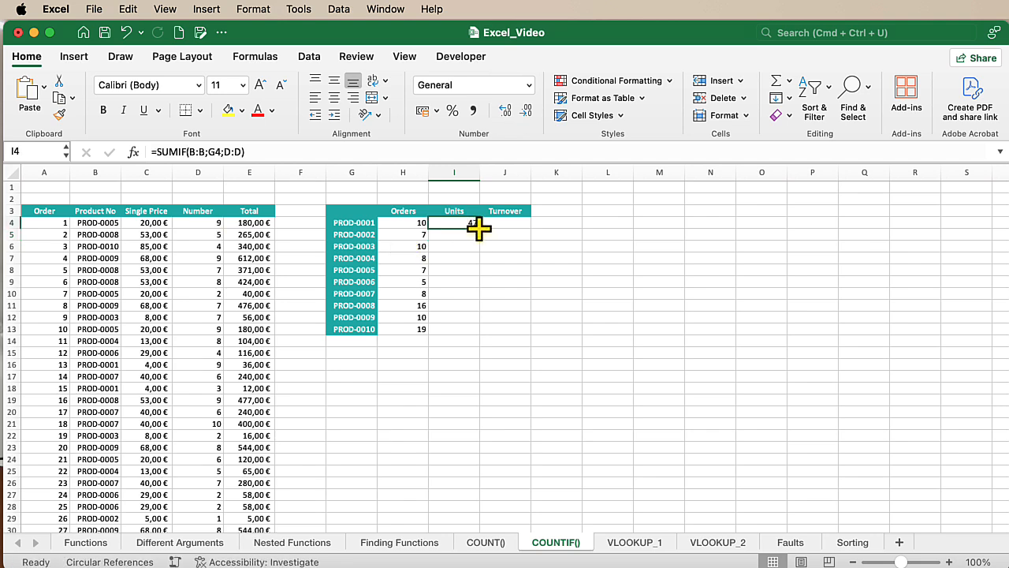
pyautogui.doubleClick(479, 228)
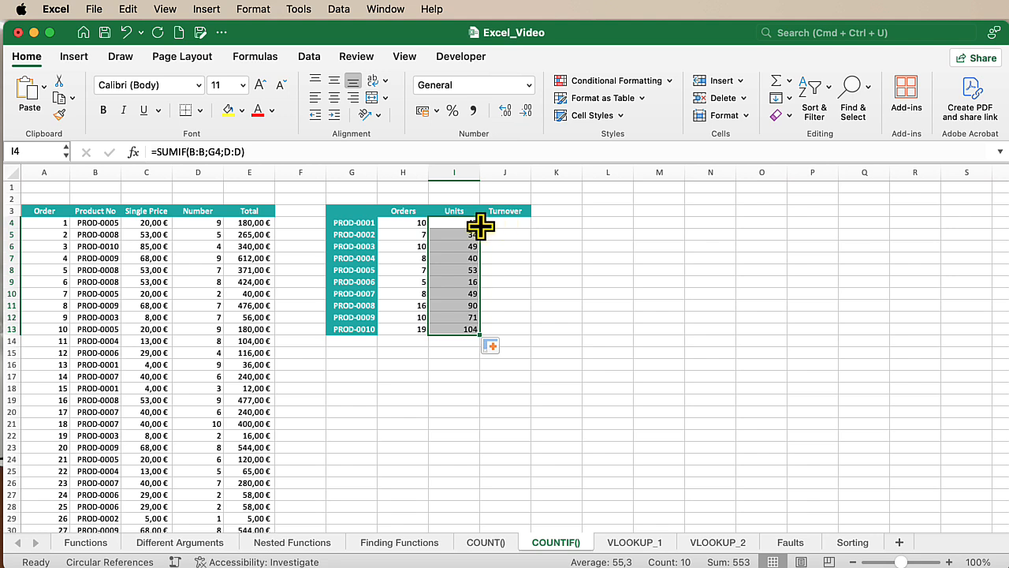
pyautogui.click(459, 225)
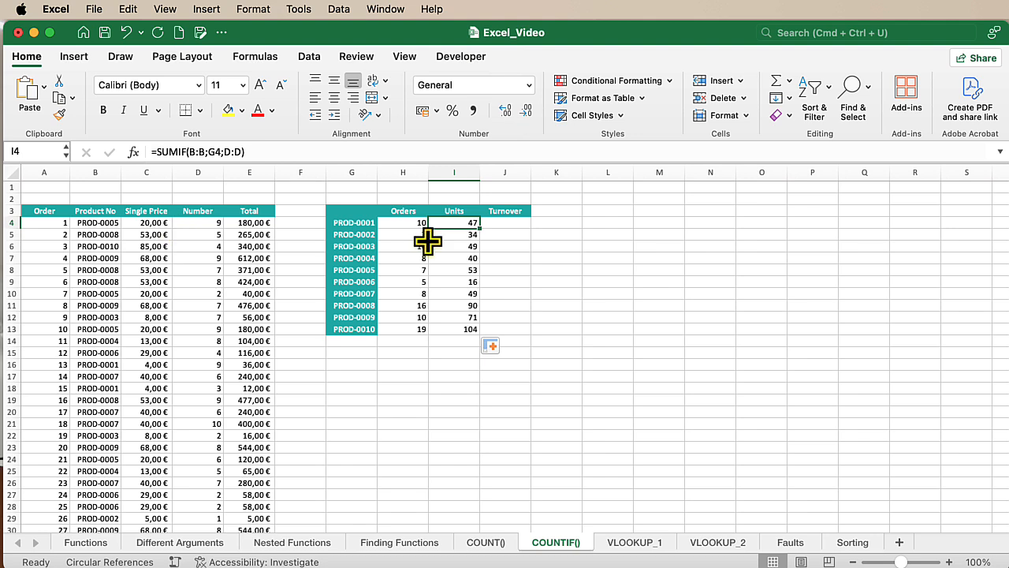
# Enter =SUMIF(B:B;G4;E:E) in J4 to total the turnover of PROD-0001 and fill it down the Turnover column to J13.
pyautogui.click(516, 225)
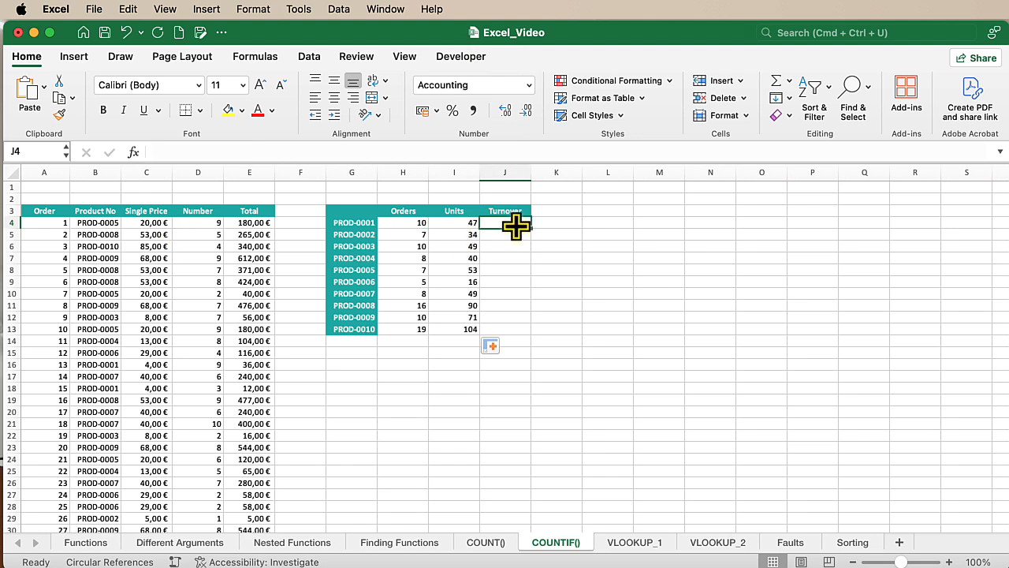
pyautogui.write('SUMIF(')
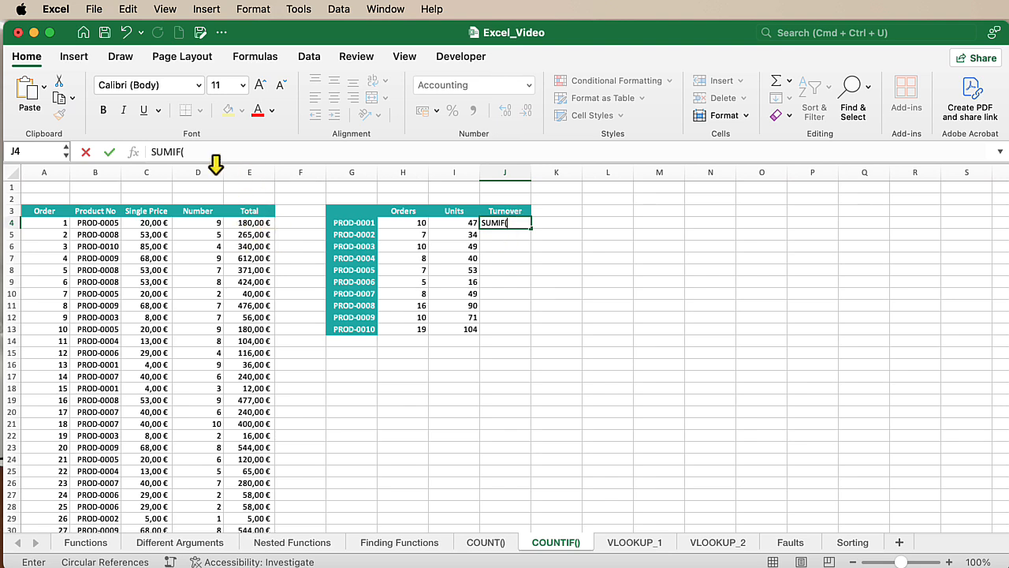
pyautogui.moveTo(197, 152); pyautogui.dragTo(145, 154)
pyautogui.write('=SUMIF(')
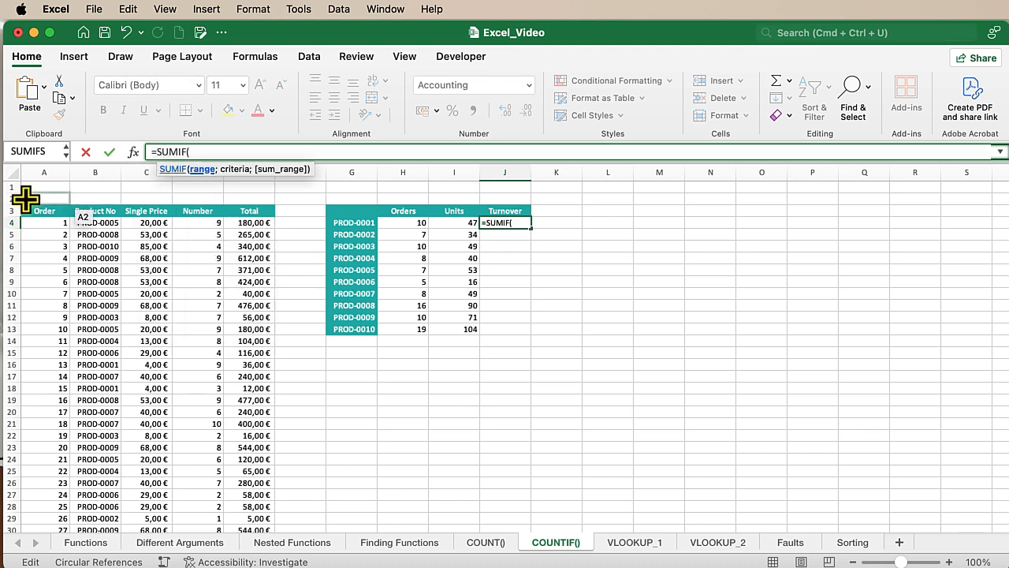
pyautogui.click(97, 171)
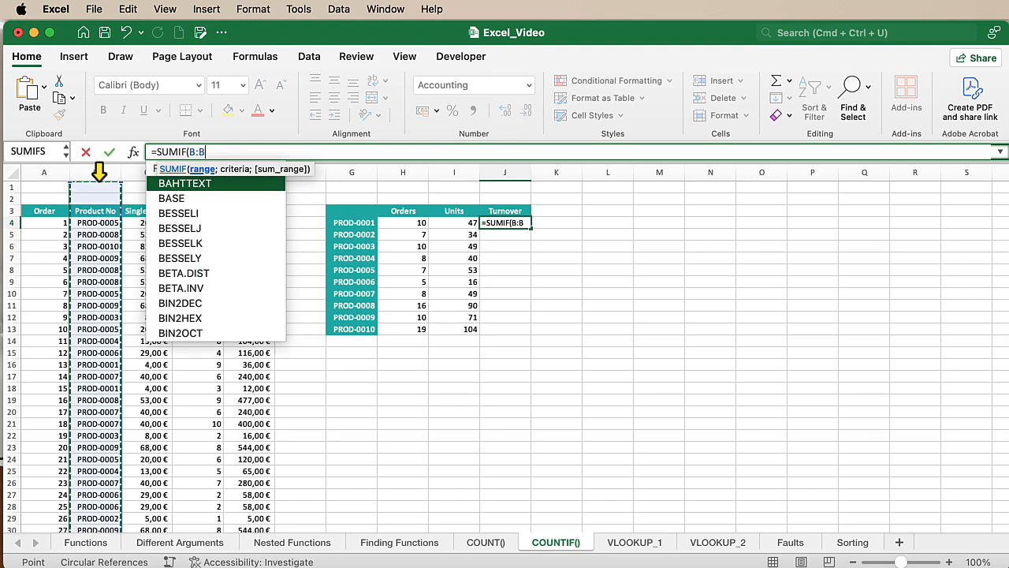
pyautogui.write(';')
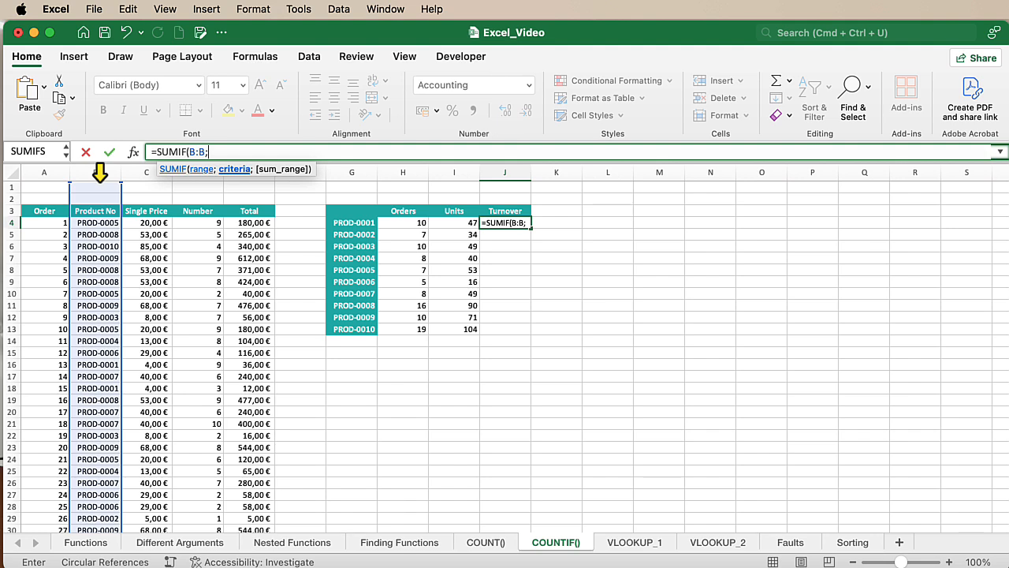
pyautogui.click(365, 224)
pyautogui.write(';')
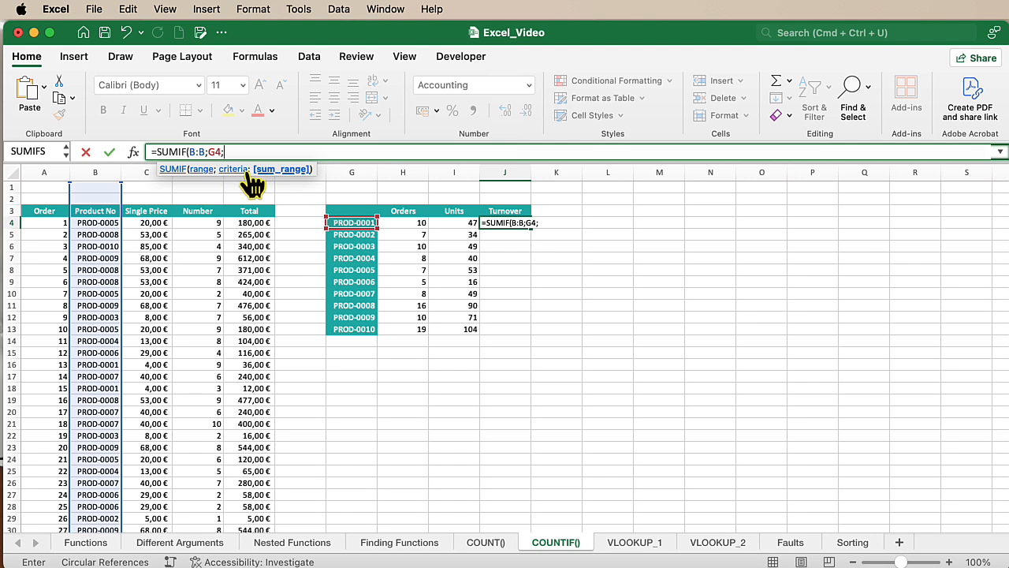
pyautogui.click(249, 177)
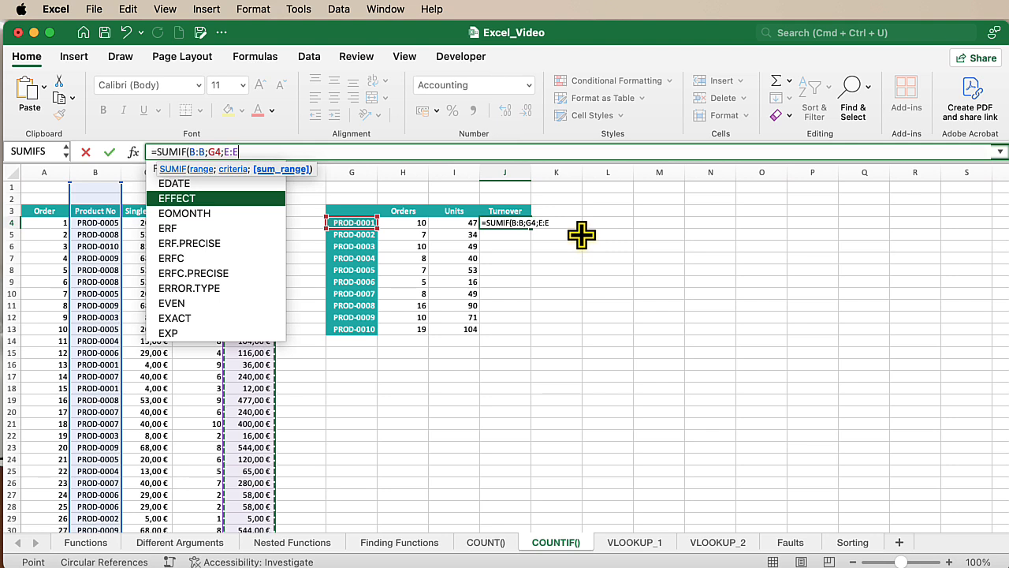
pyautogui.write(')')
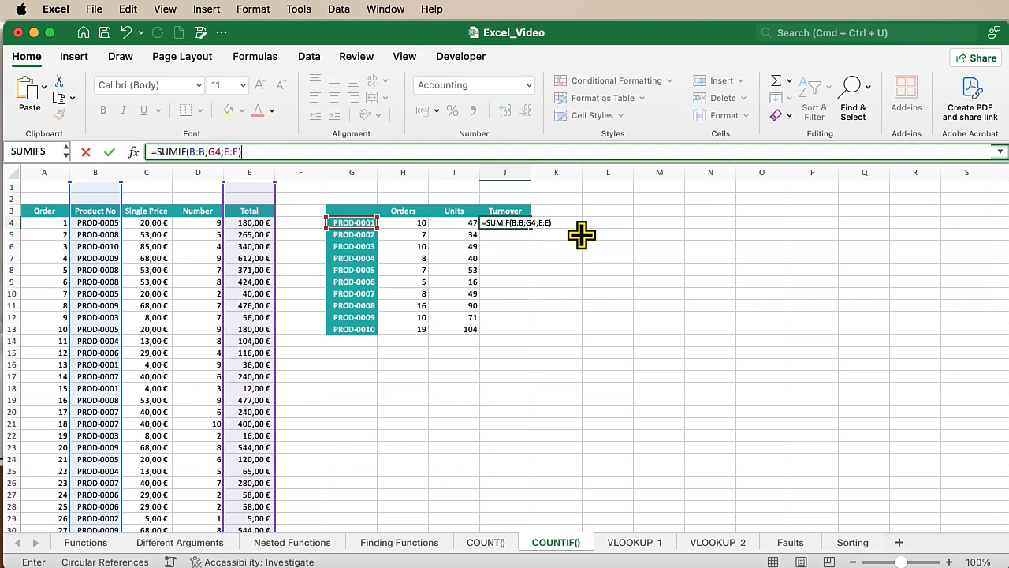
pyautogui.press('Return')
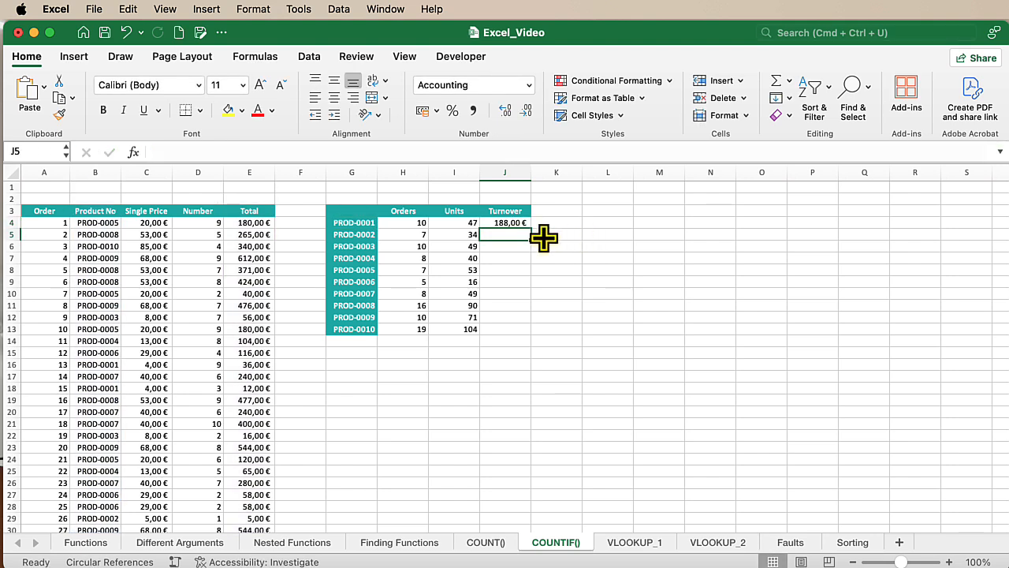
pyautogui.click(513, 223)
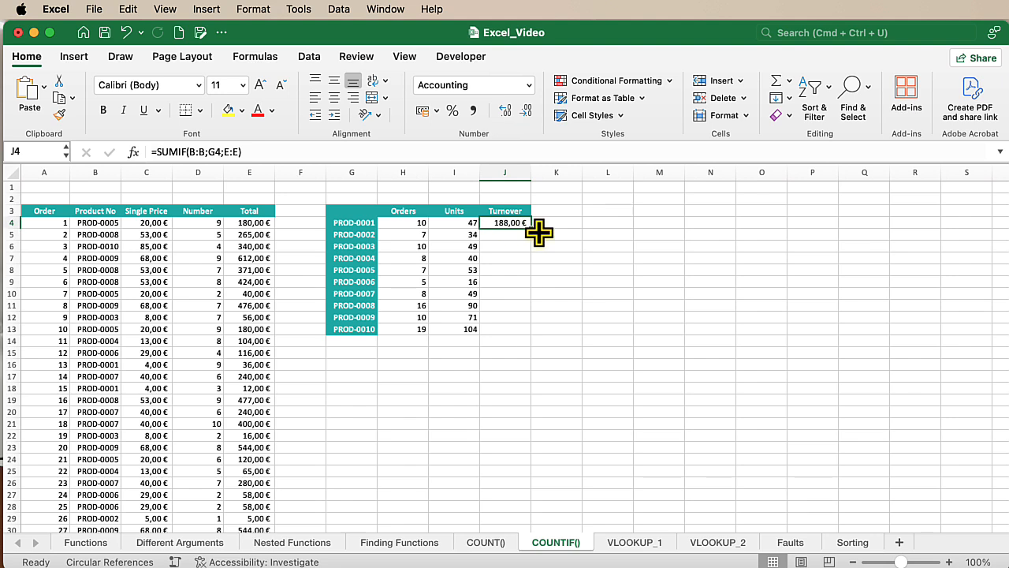
pyautogui.doubleClick(532, 228)
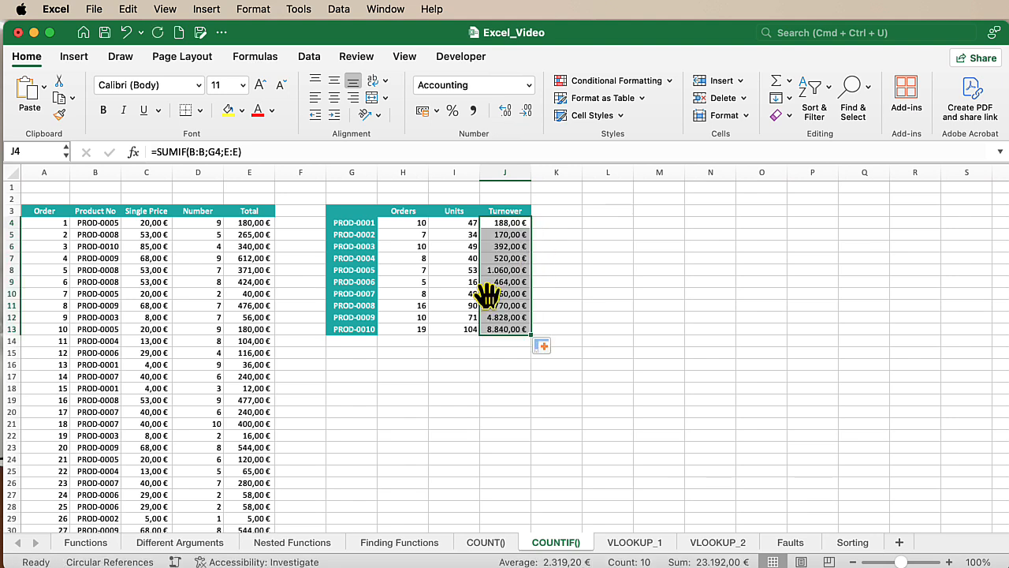